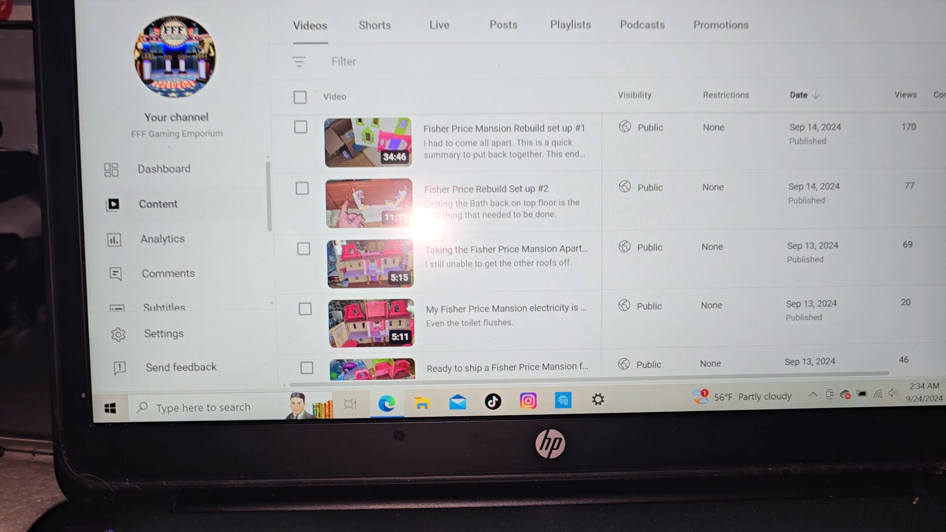
{"action": "scroll", "coordinate": [473, 222], "scroll_direction": "up", "scroll_amount": 1}
{"action": "scroll", "coordinate": [473, 192], "scroll_direction": "up", "scroll_amount": 1}
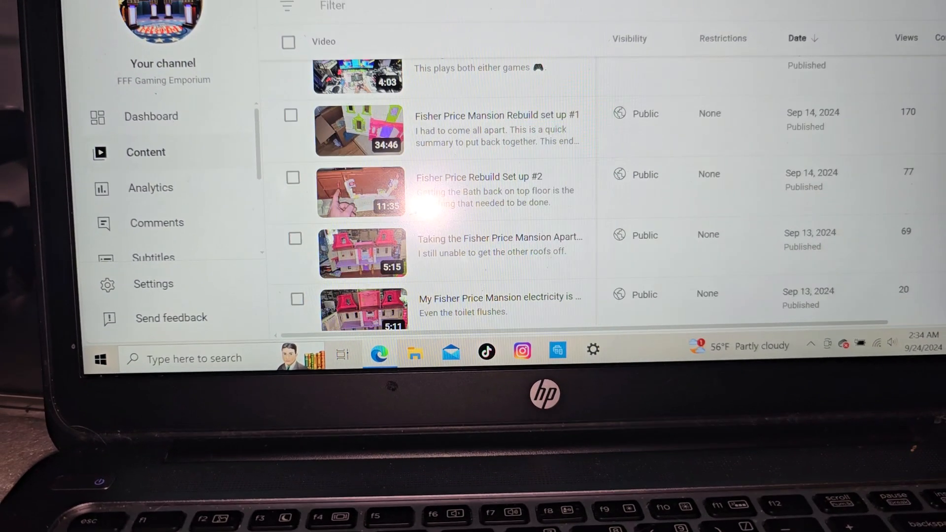
{"action": "scroll", "coordinate": [517, 207], "scroll_direction": "down", "scroll_amount": 1}
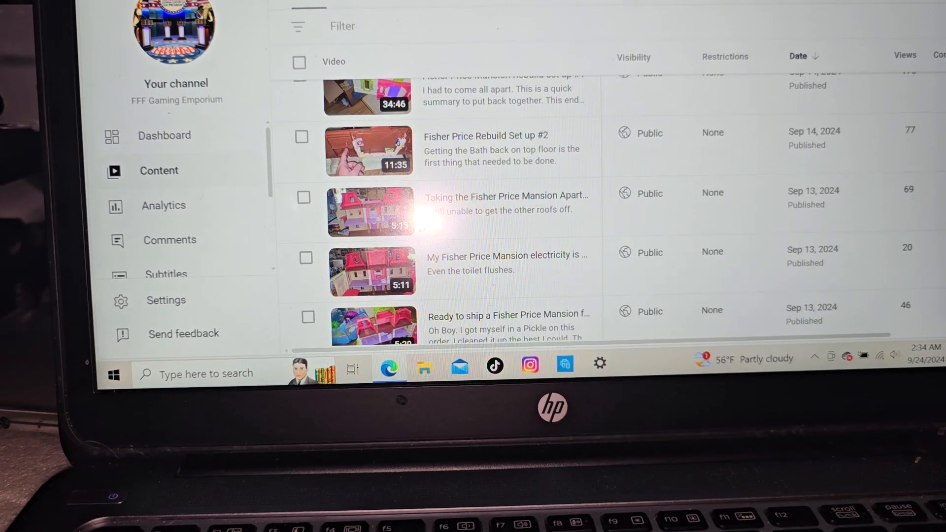
{"action": "scroll", "coordinate": [474, 207], "scroll_direction": "down", "scroll_amount": 1}
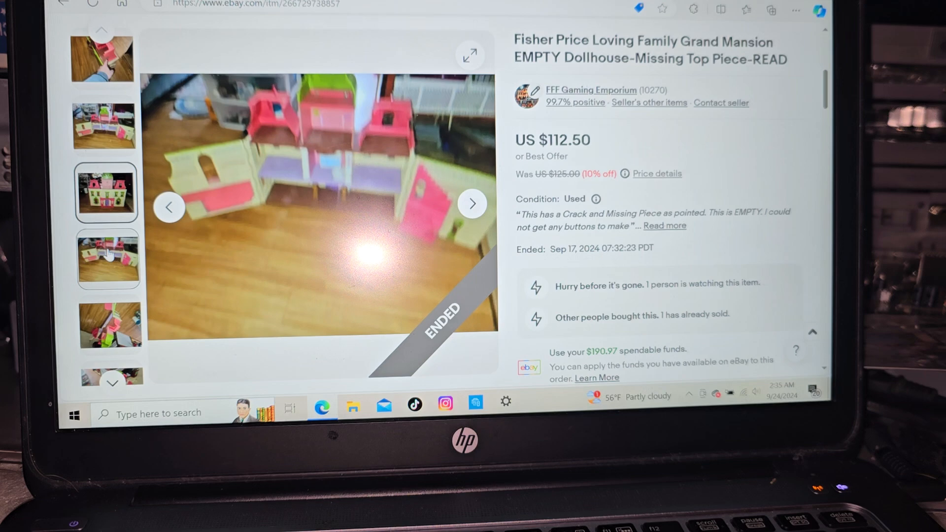
{"action": "mouse_move", "coordinate": [108, 270]}
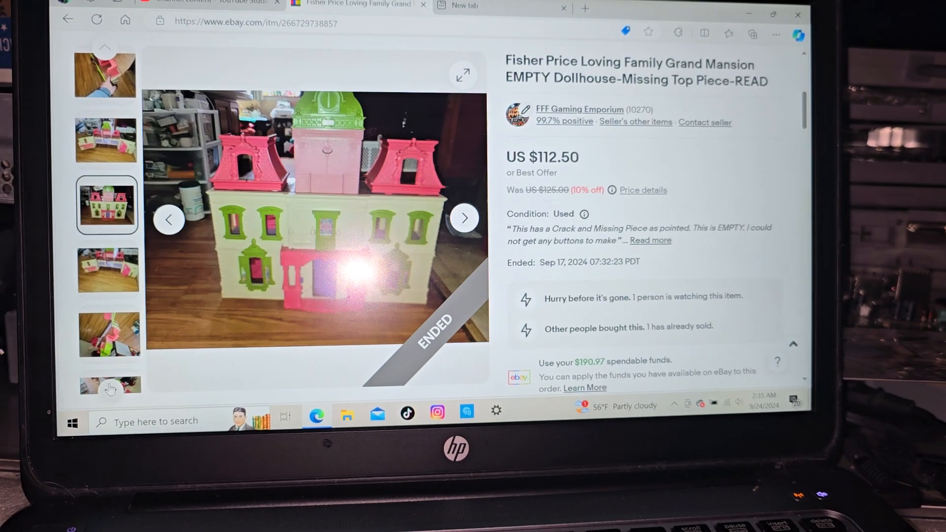
{"action": "scroll", "coordinate": [106, 394], "scroll_direction": "down", "scroll_amount": 3}
Browse the Grand Mansion listing photos: front, close front, top and interior views.
{"action": "left_click", "coordinate": [118, 274]}
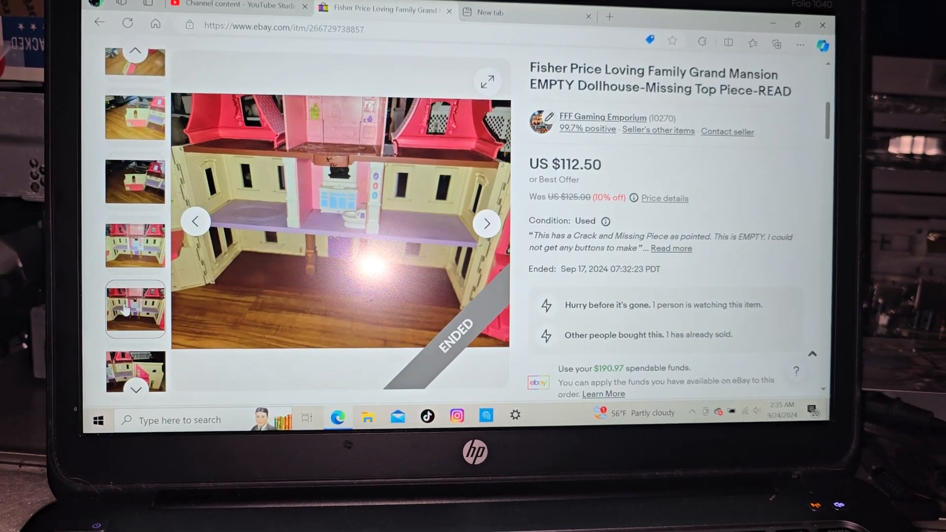
{"action": "left_click", "coordinate": [136, 388]}
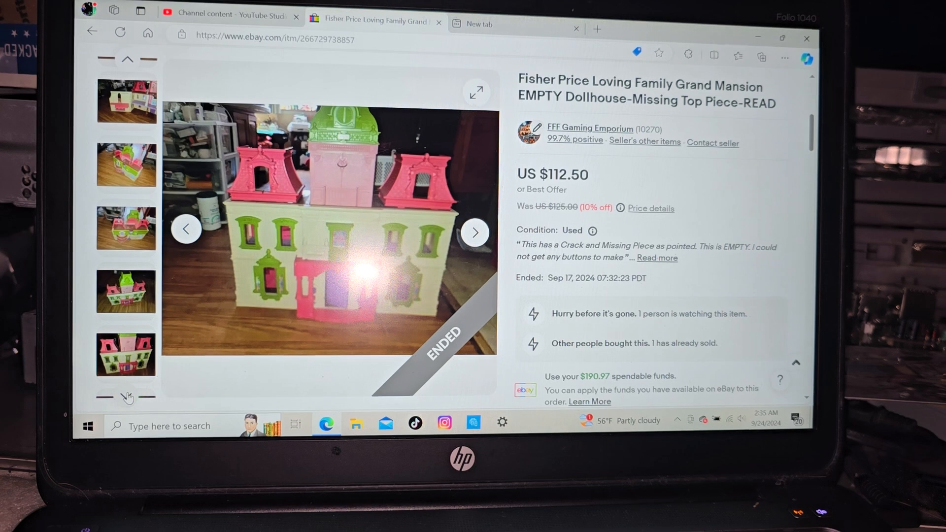
{"action": "left_click", "coordinate": [129, 362]}
{"action": "left_click", "coordinate": [139, 253]}
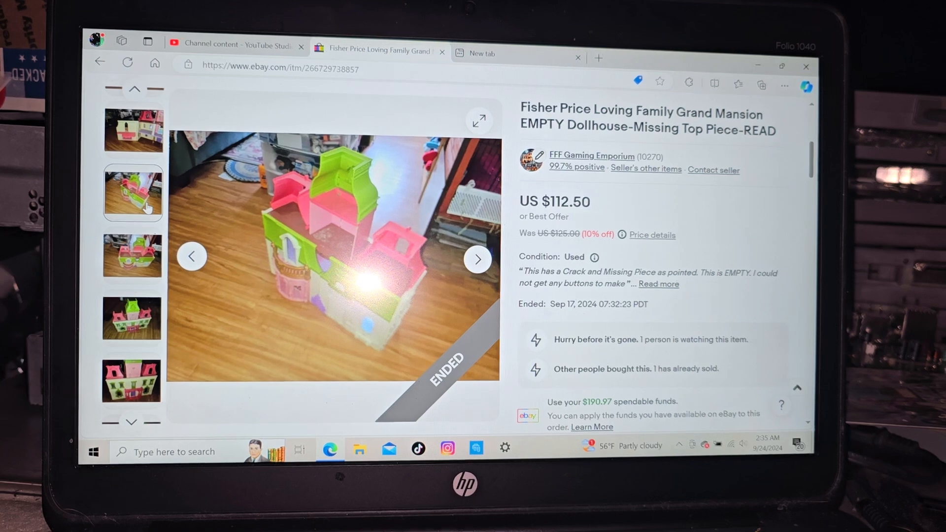
{"action": "left_click", "coordinate": [140, 99]}
View the later listing photos and the next interior shot, then return to YouTube Studio content.
{"action": "left_click", "coordinate": [140, 100]}
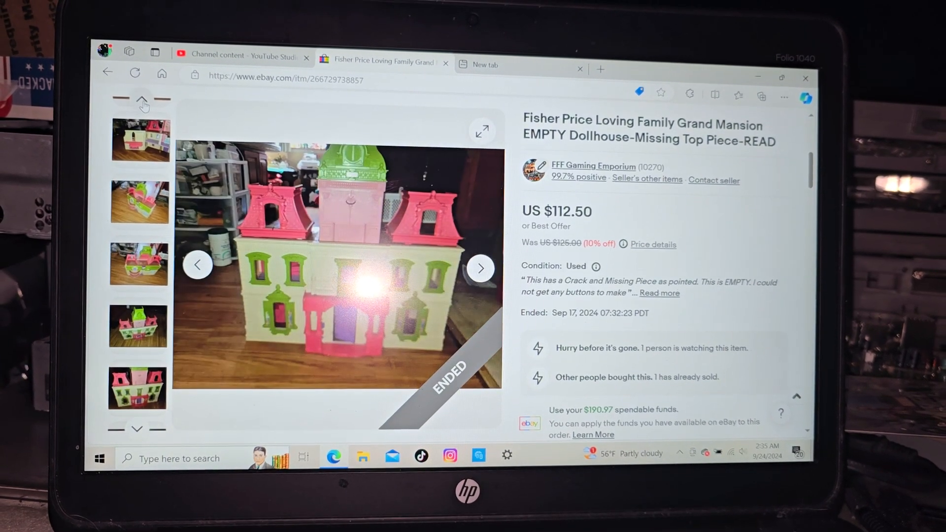
{"action": "scroll", "coordinate": [139, 222], "scroll_direction": "down", "scroll_amount": 3}
{"action": "left_click", "coordinate": [127, 222]}
{"action": "left_click", "coordinate": [137, 270]}
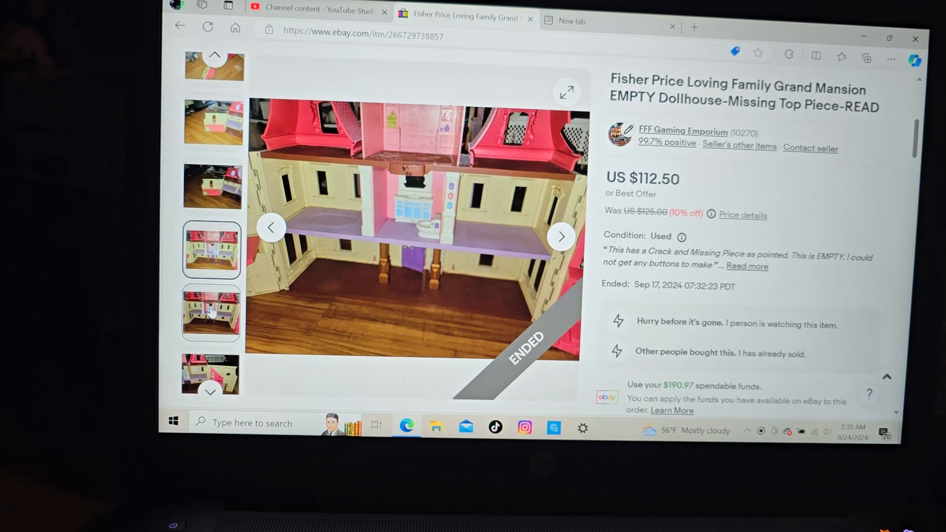
{"action": "left_click", "coordinate": [215, 309]}
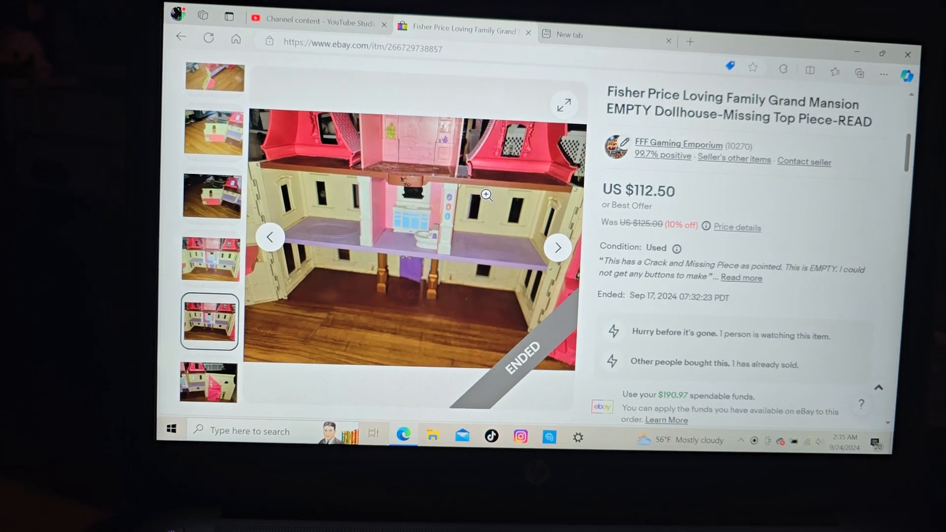
{"action": "left_click", "coordinate": [353, 29]}
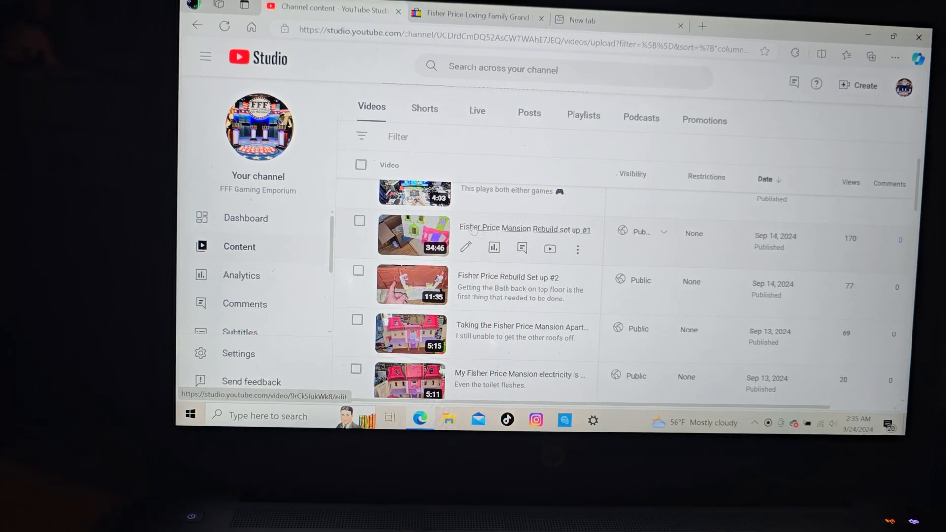
Return to the Grand Mansion listing and view its front, fourth and top-view photos.
{"action": "left_click", "coordinate": [488, 34]}
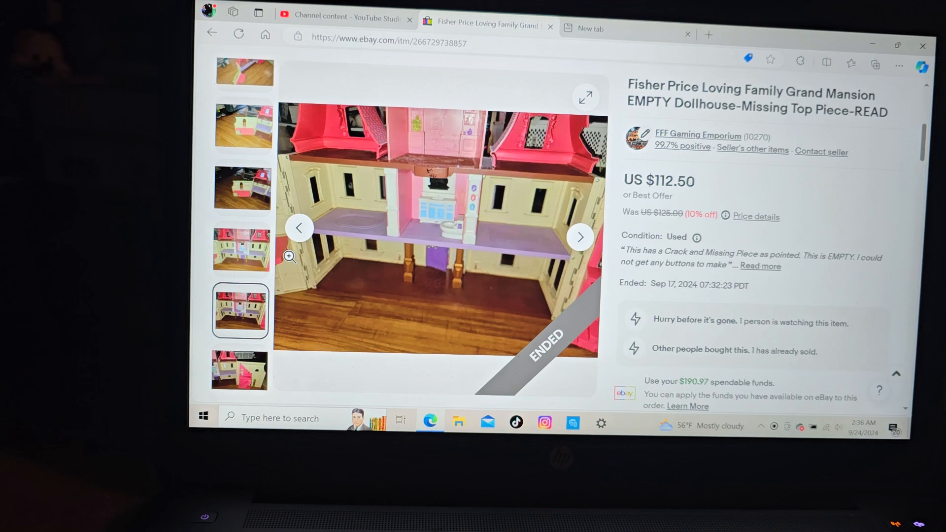
{"action": "left_click", "coordinate": [244, 373]}
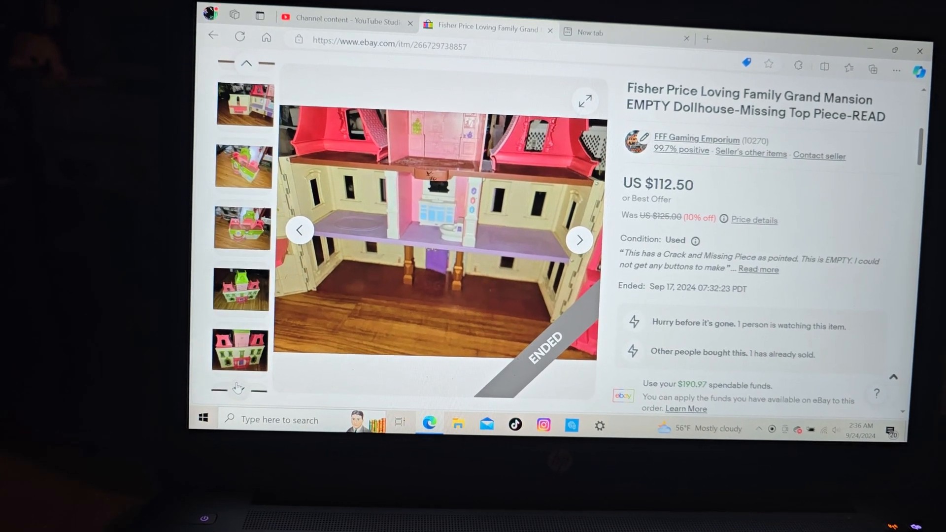
{"action": "left_click", "coordinate": [240, 300]}
{"action": "left_click", "coordinate": [242, 251]}
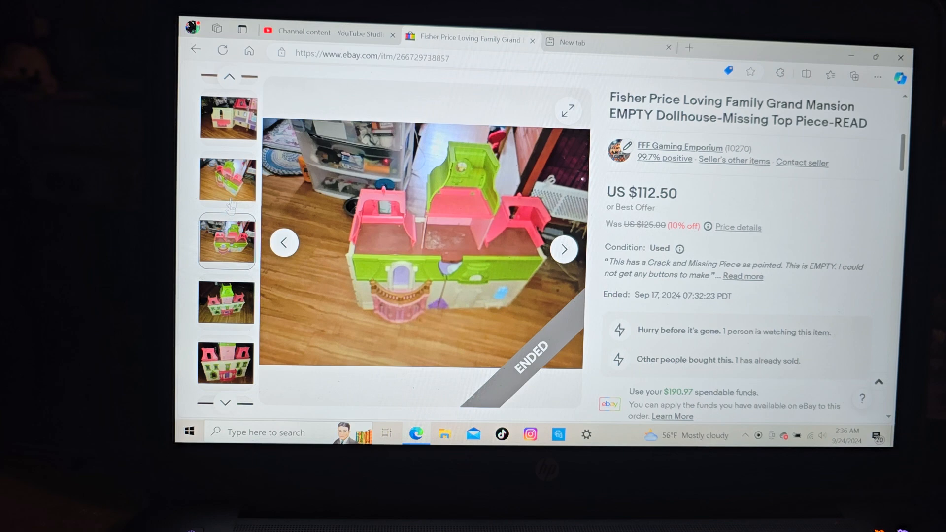
View the angled, first and front photos, ending on the interior floor view.
{"action": "left_click", "coordinate": [228, 185]}
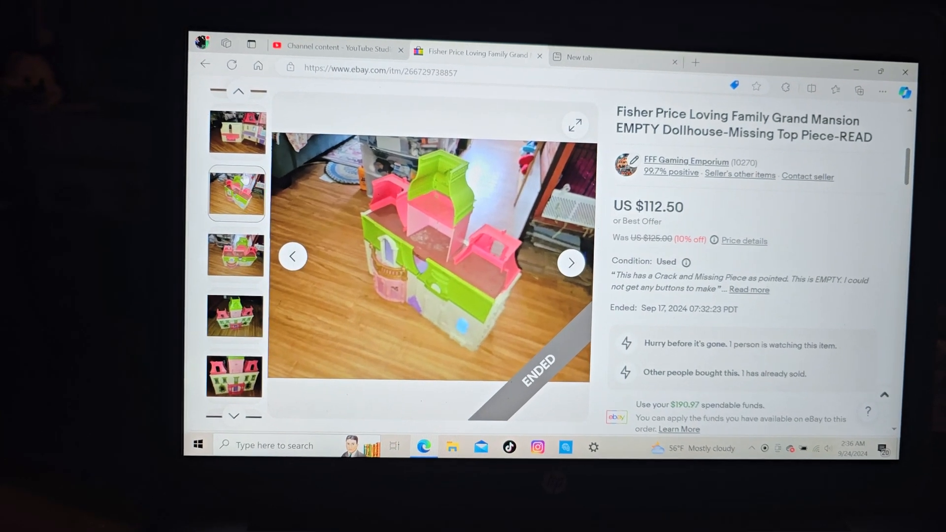
{"action": "left_click", "coordinate": [244, 134]}
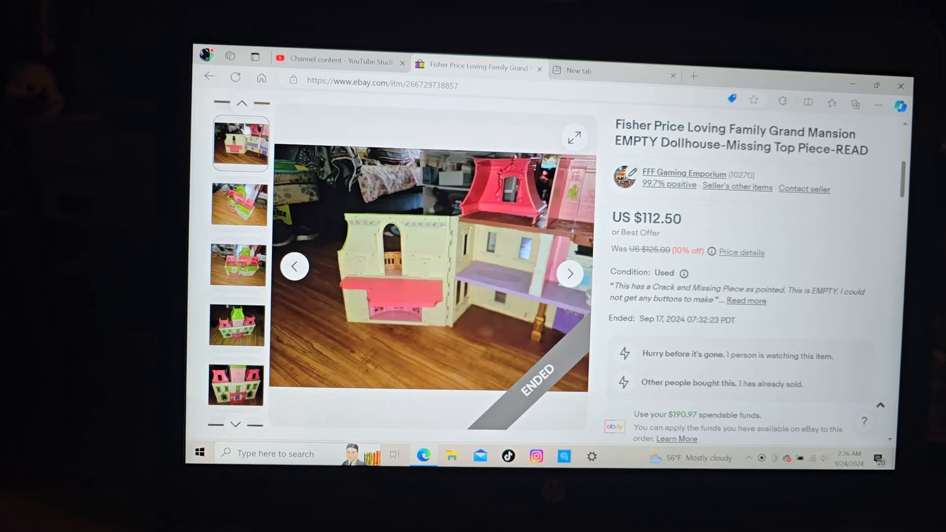
{"action": "left_click", "coordinate": [244, 104]}
{"action": "left_click", "coordinate": [249, 111]}
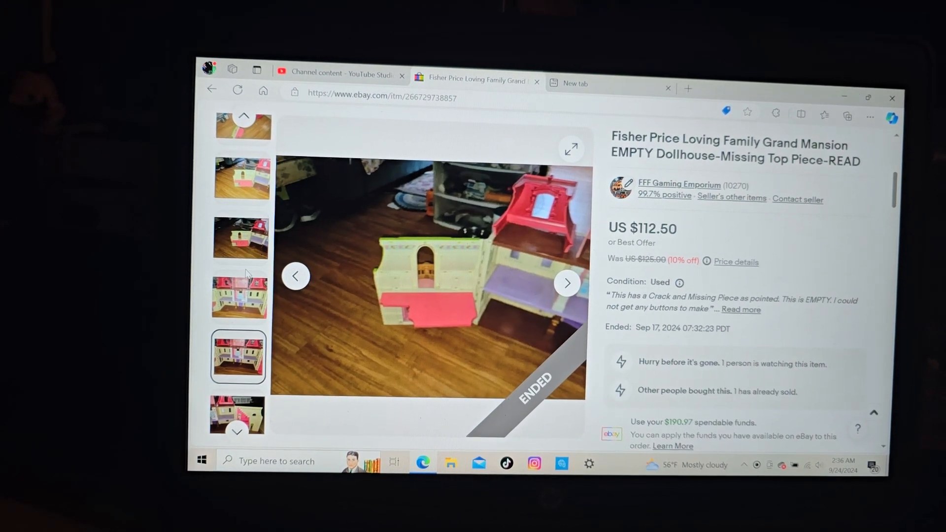
{"action": "mouse_move", "coordinate": [213, 309]}
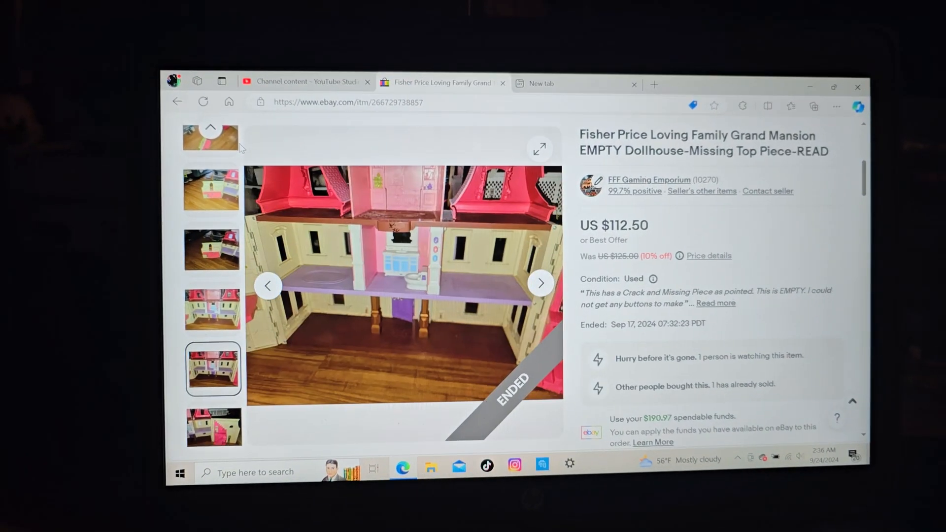
Go back to the previous eBay page toward the seller's feedback profile.
{"action": "left_click", "coordinate": [191, 111]}
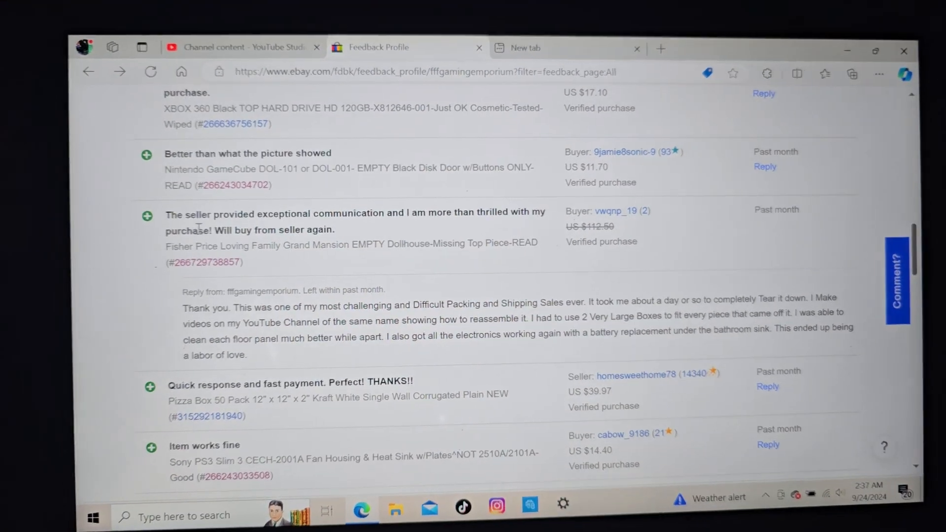
Return to YouTube Studio, watch the Rebuild set up #1 video full screen, then leave full screen.
{"action": "left_click", "coordinate": [245, 47]}
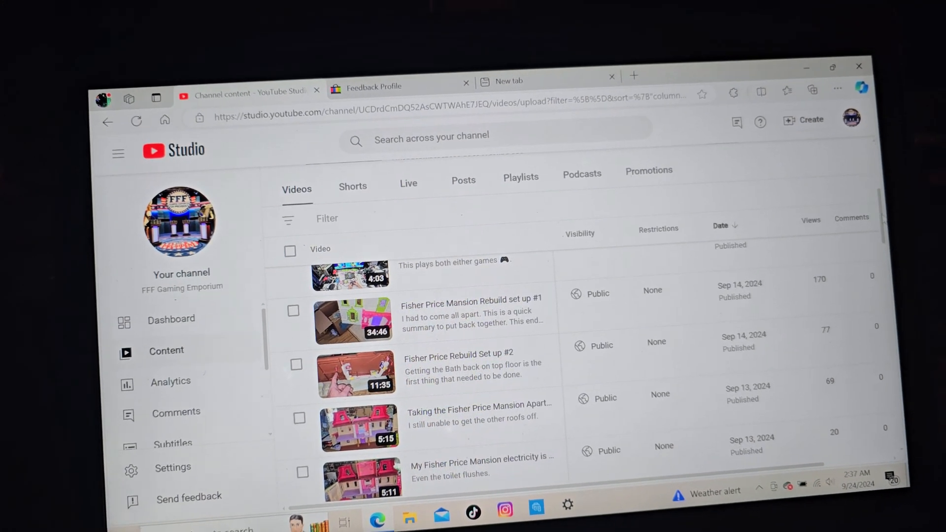
{"action": "scroll", "coordinate": [473, 370], "scroll_direction": "down", "scroll_amount": 1}
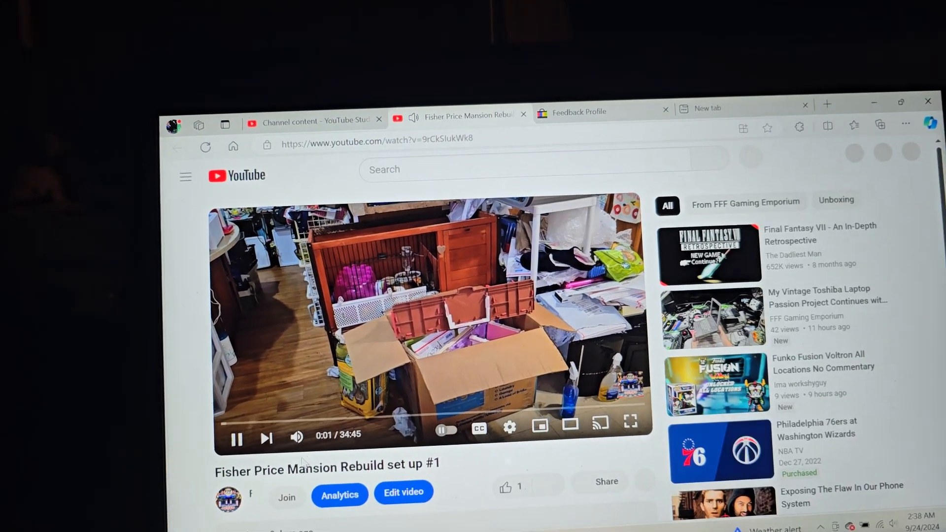
{"action": "left_click", "coordinate": [629, 421]}
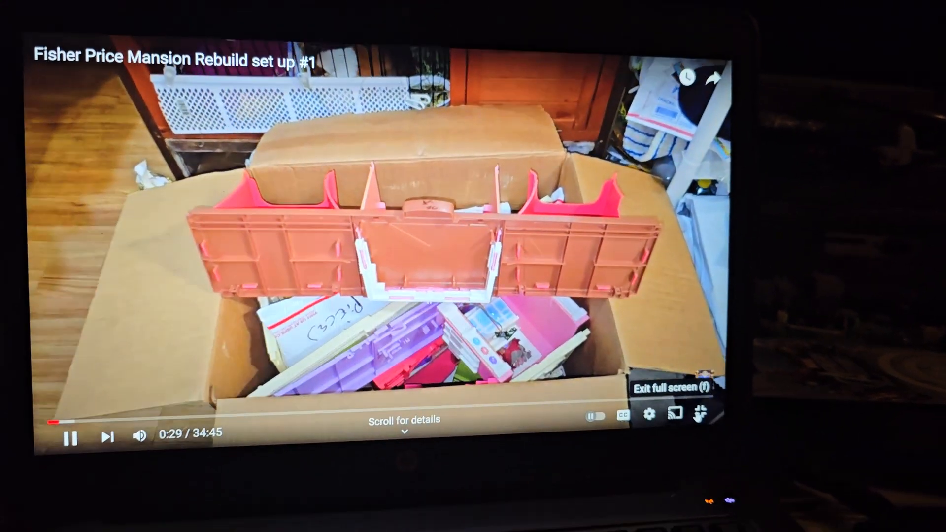
{"action": "left_click", "coordinate": [700, 413]}
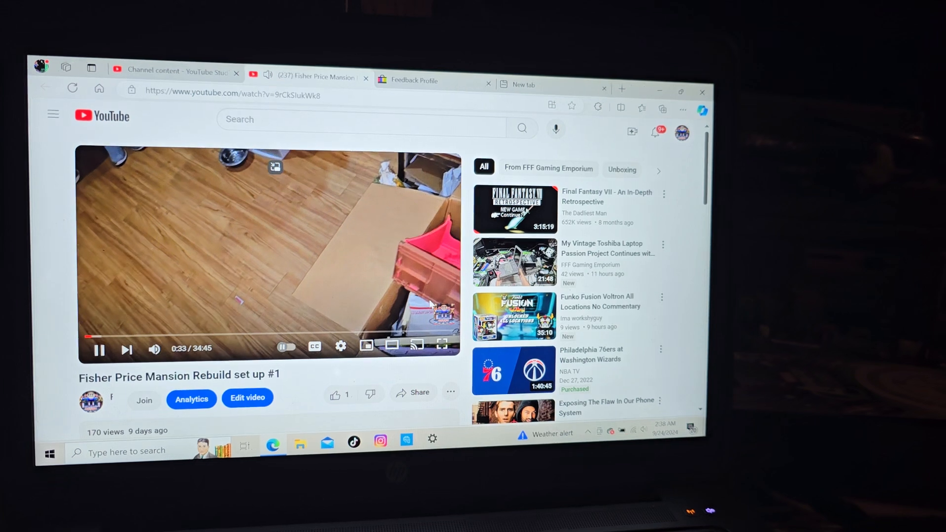
Close the Rebuild set up #1 video tab.
{"action": "left_click", "coordinate": [376, 90]}
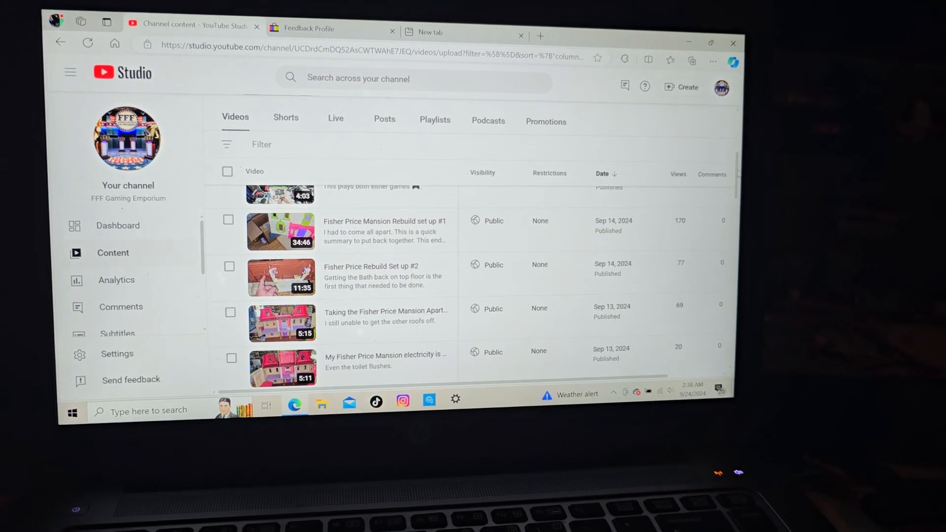
{"action": "scroll", "coordinate": [716, 177], "scroll_direction": "down", "scroll_amount": 1}
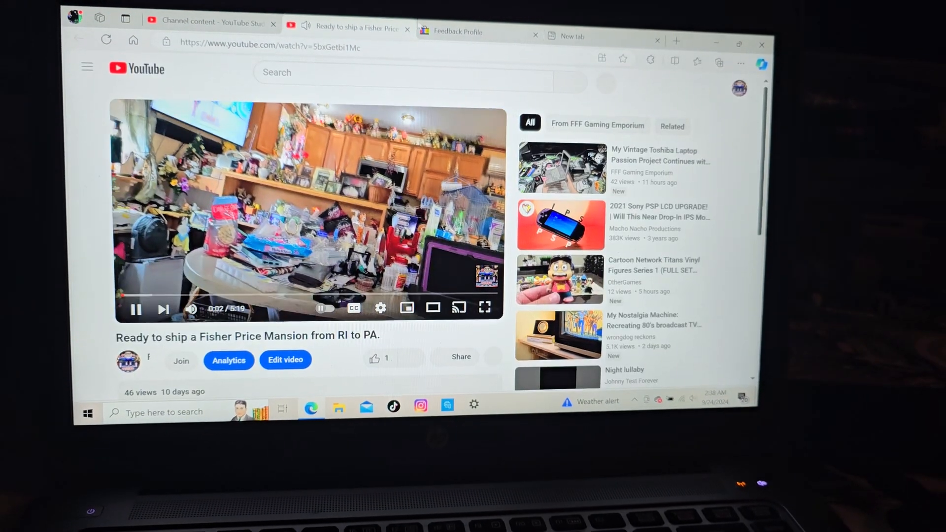
Close the Ready to ship video tab.
{"action": "left_click", "coordinate": [403, 29]}
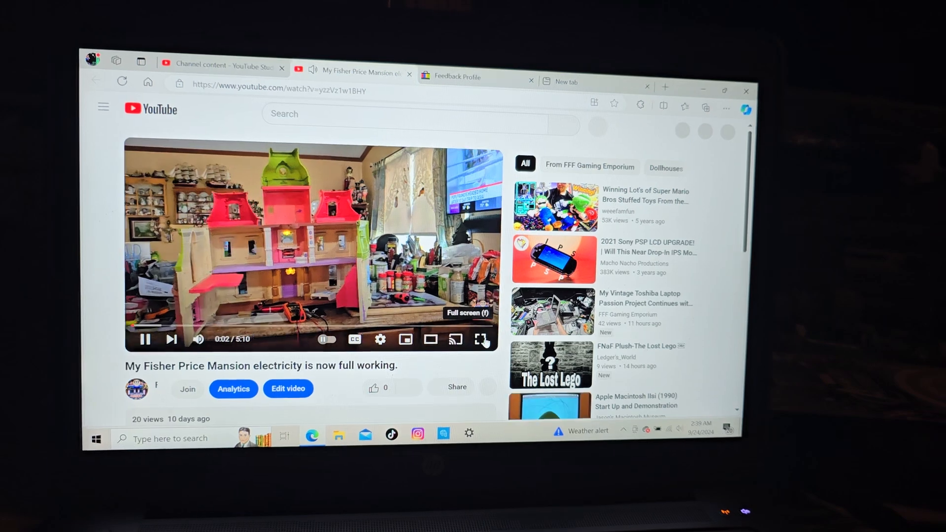
{"action": "left_click", "coordinate": [479, 341]}
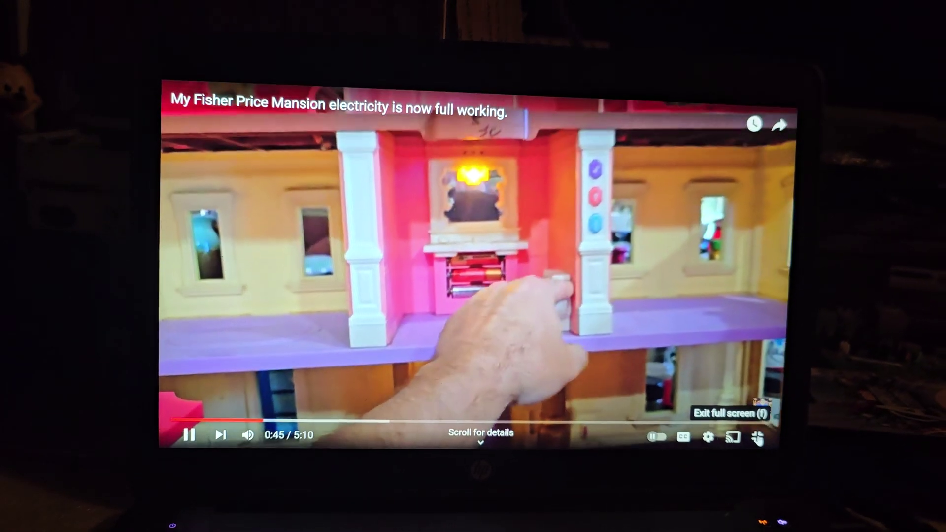
{"action": "left_click", "coordinate": [757, 437]}
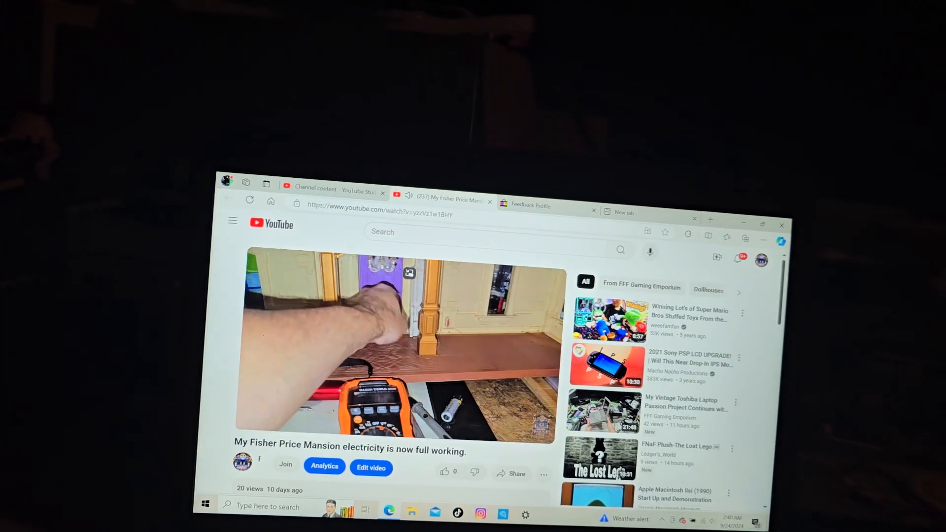
Close the electricity video and watch the Taking Apart video full screen, then exit full screen.
{"action": "left_click", "coordinate": [484, 178]}
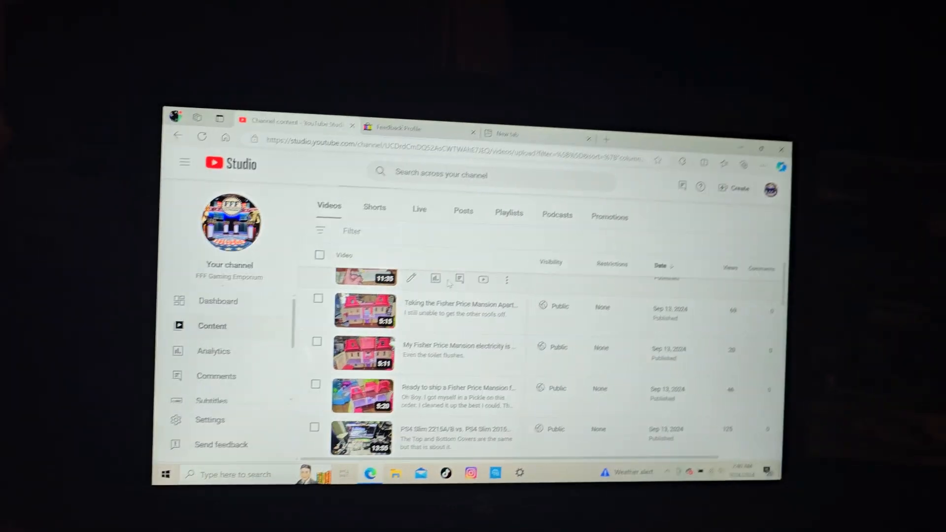
{"action": "mouse_move", "coordinate": [522, 334]}
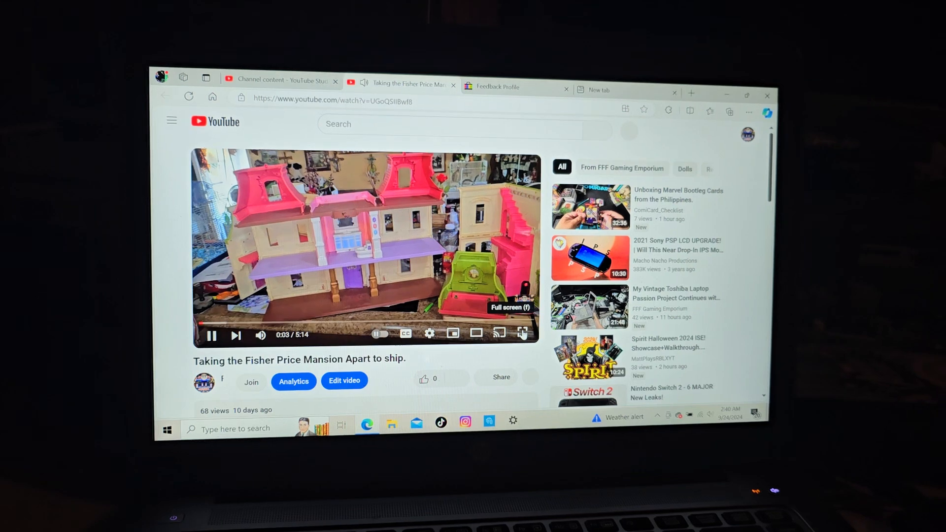
{"action": "left_click", "coordinate": [521, 346]}
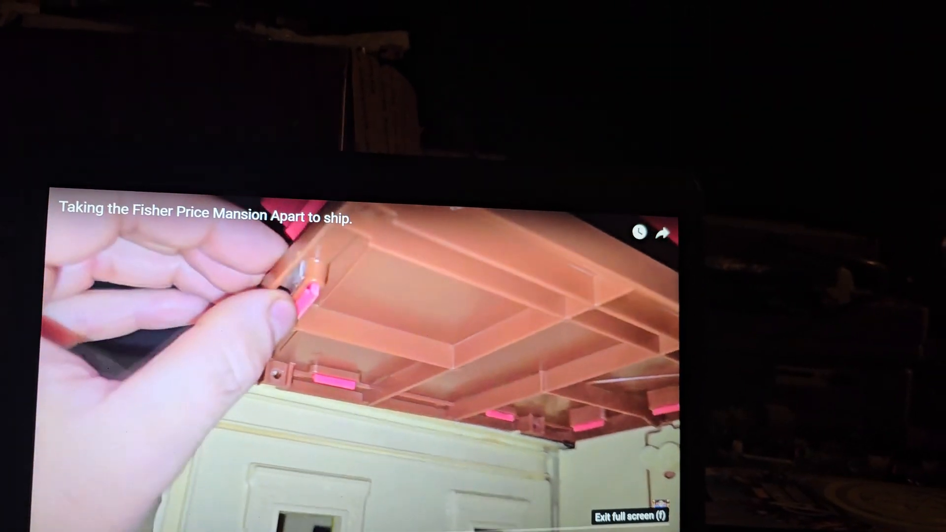
{"action": "left_click", "coordinate": [660, 526]}
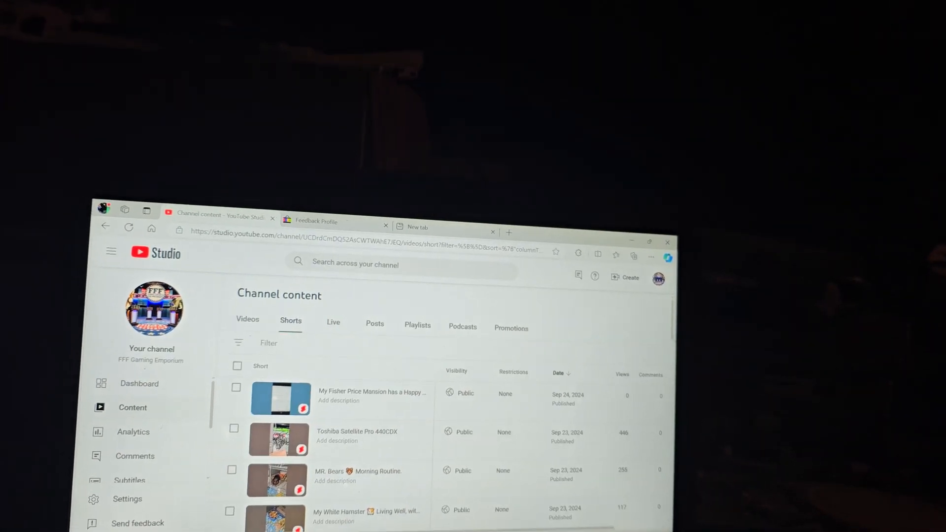
{"action": "scroll", "coordinate": [444, 429], "scroll_direction": "down", "scroll_amount": 1}
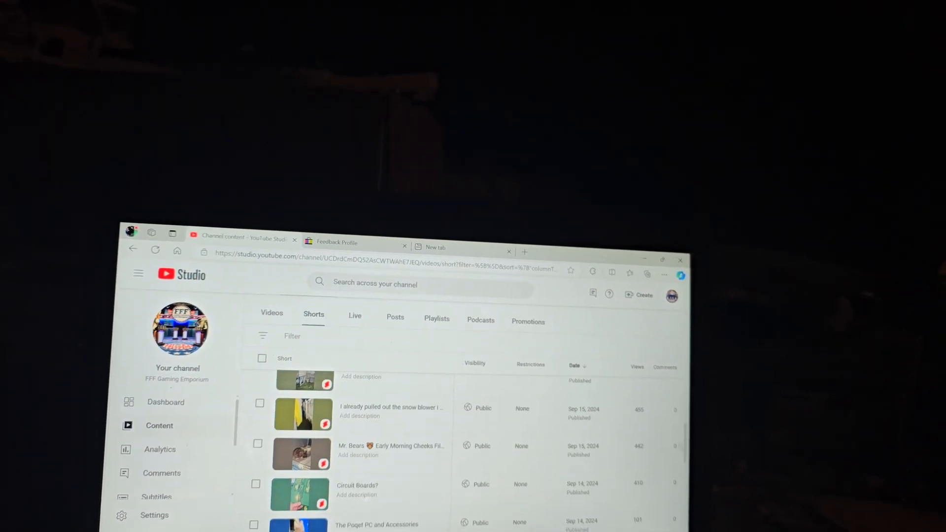
{"action": "scroll", "coordinate": [683, 458], "scroll_direction": "down", "scroll_amount": 2}
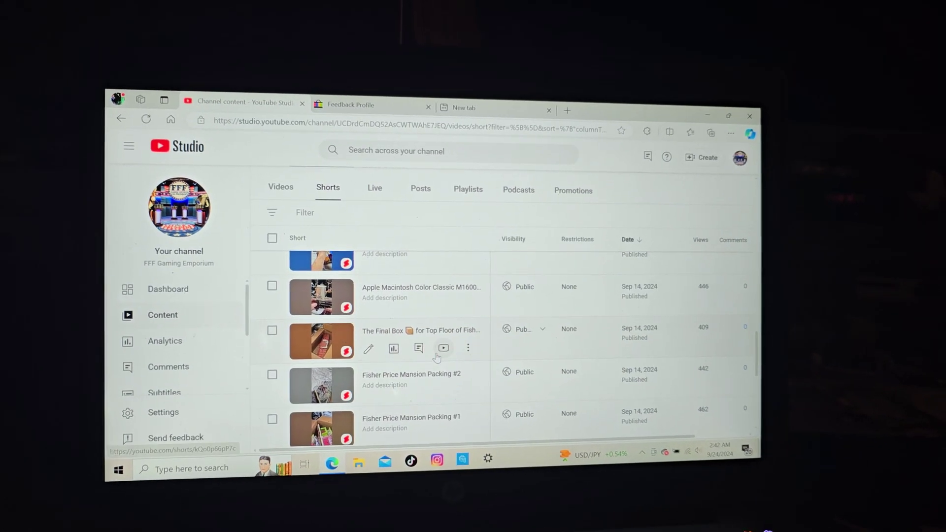
Open The Final Box for Top Floor short on YouTube from the Shorts list.
{"action": "left_click", "coordinate": [445, 356]}
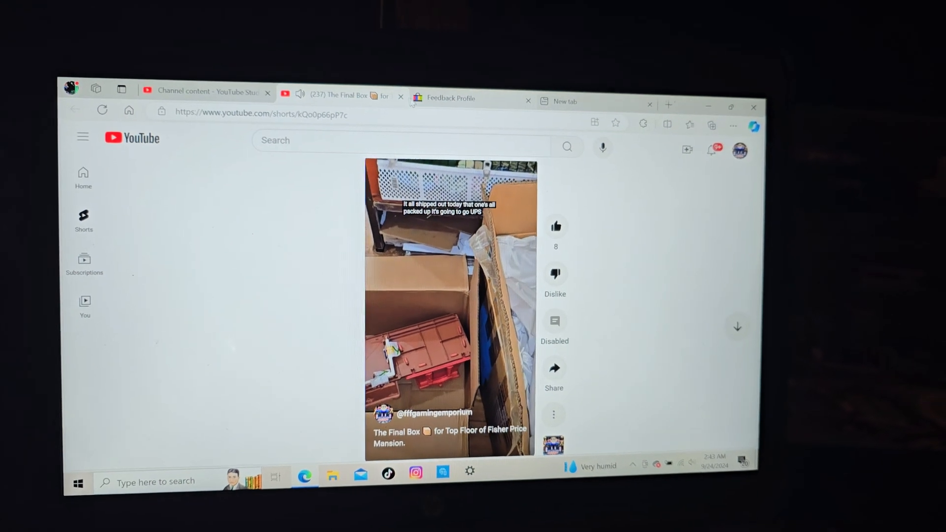
Close The Final Box short tab.
{"action": "left_click", "coordinate": [397, 93]}
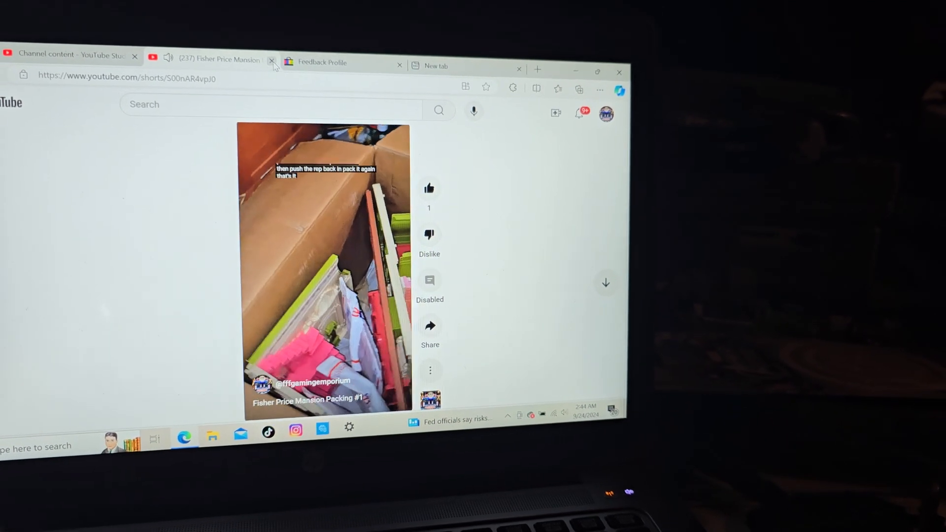
Close the Packing #1 short and open the Fisher Price Mansion Packing #2 short.
{"action": "left_click", "coordinate": [268, 56]}
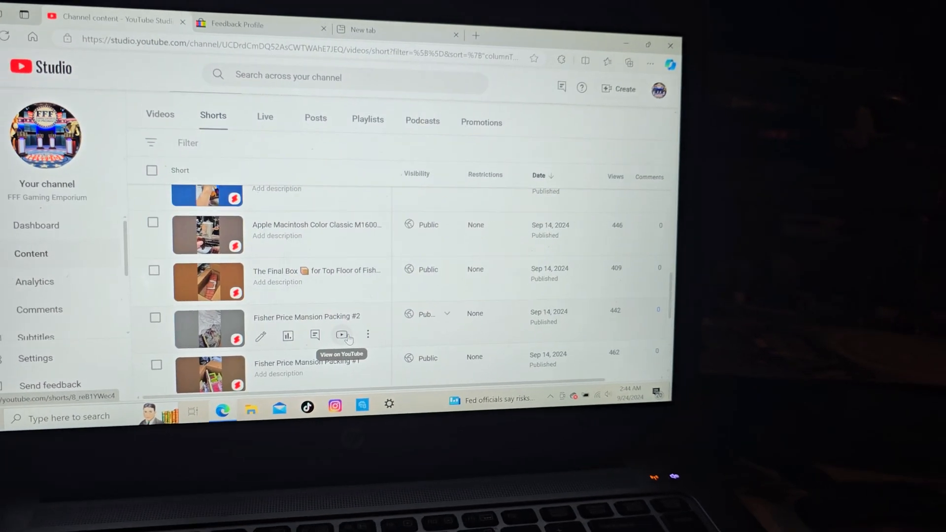
{"action": "left_click", "coordinate": [344, 336]}
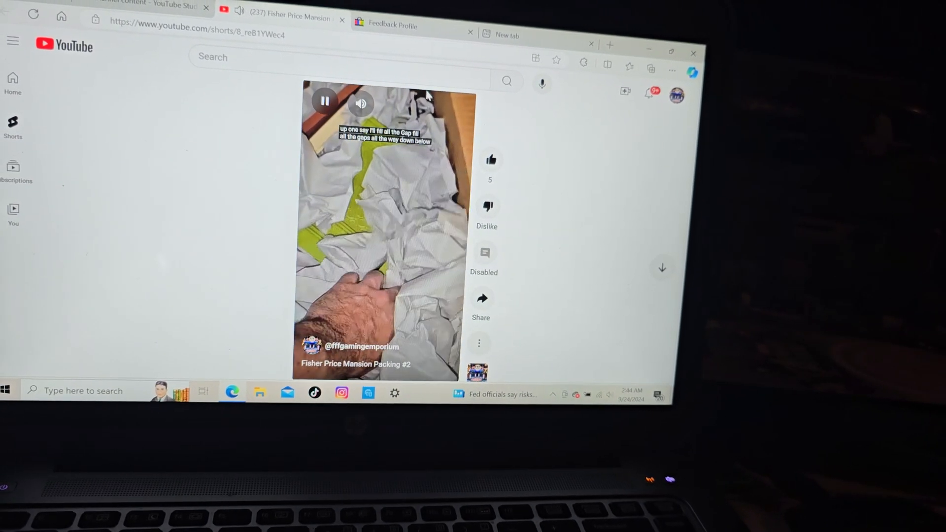
Leave the packing short and return to the seller feedback profile with the Grand Mansion praise.
{"action": "left_click", "coordinate": [337, 33]}
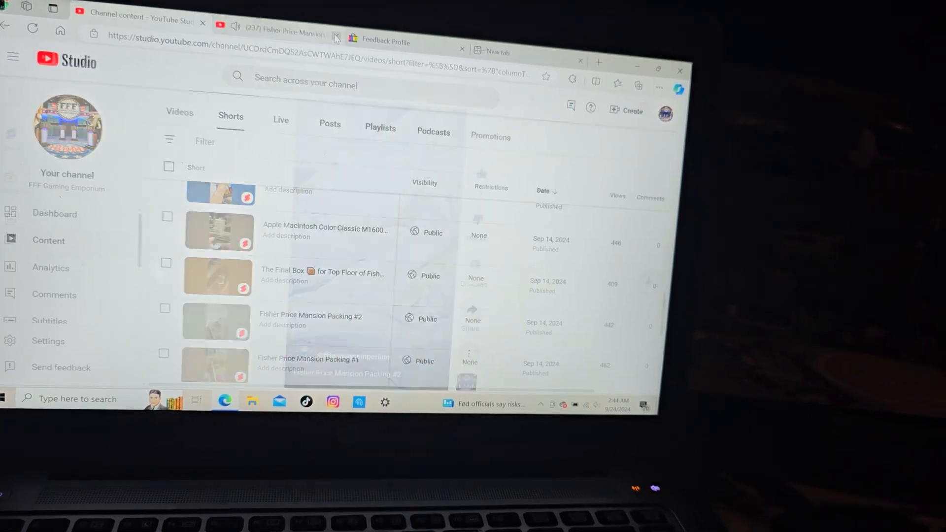
{"action": "left_click", "coordinate": [296, 30]}
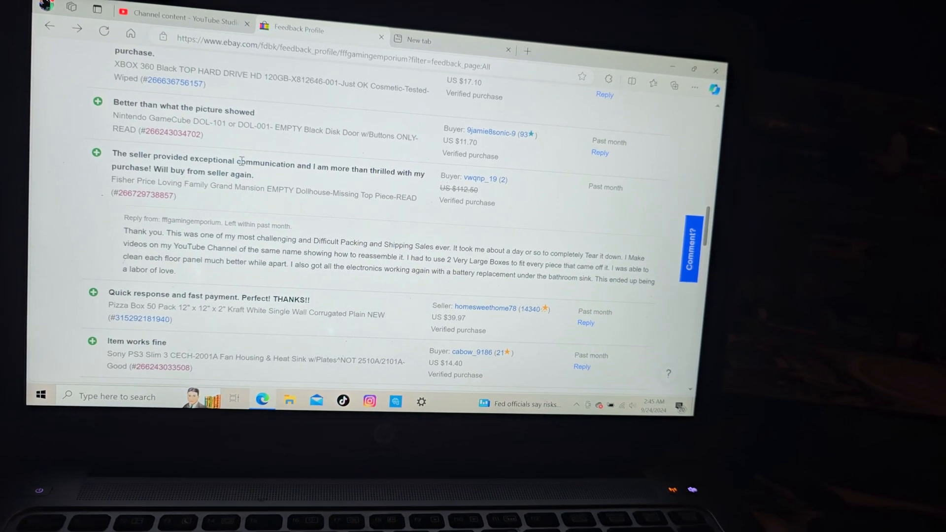
Reach the sold Grand Mansion listing from its item number link under the feedback.
{"action": "left_click", "coordinate": [175, 194]}
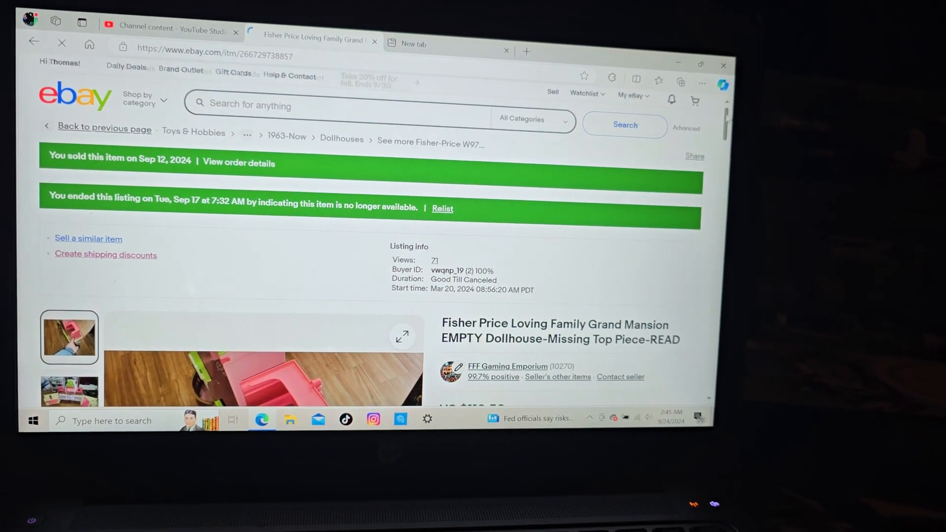
{"action": "scroll", "coordinate": [608, 230], "scroll_direction": "down", "scroll_amount": 5}
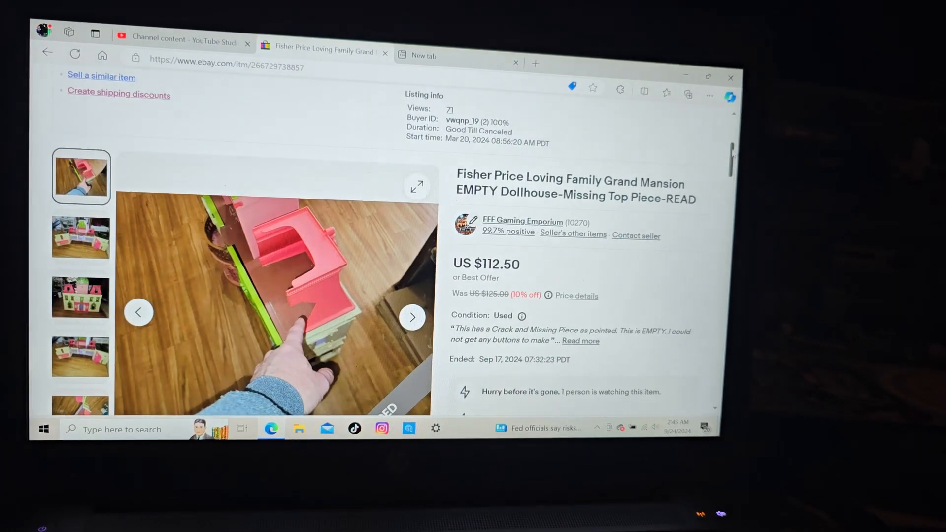